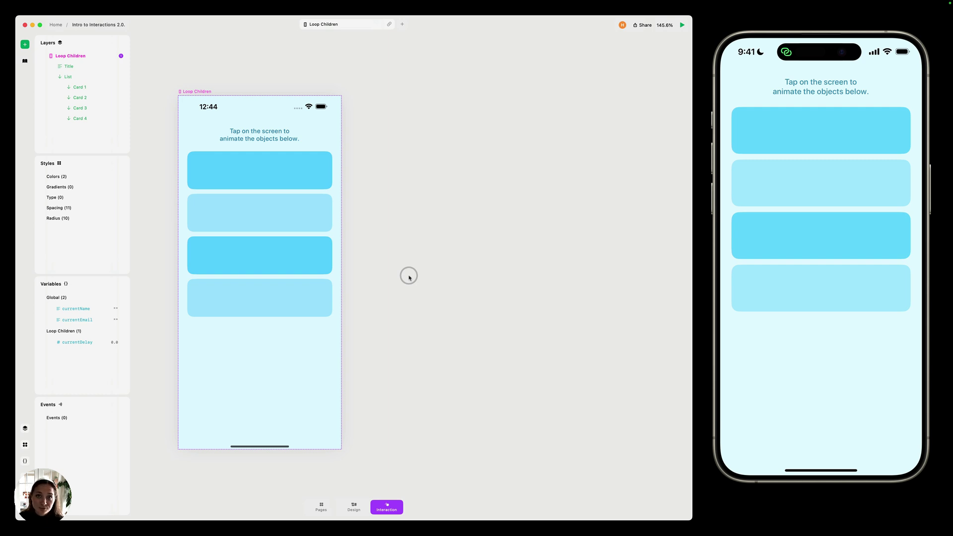
Add a Tap trigger to the page, followed by a Loop Children logic step.
click(330, 245)
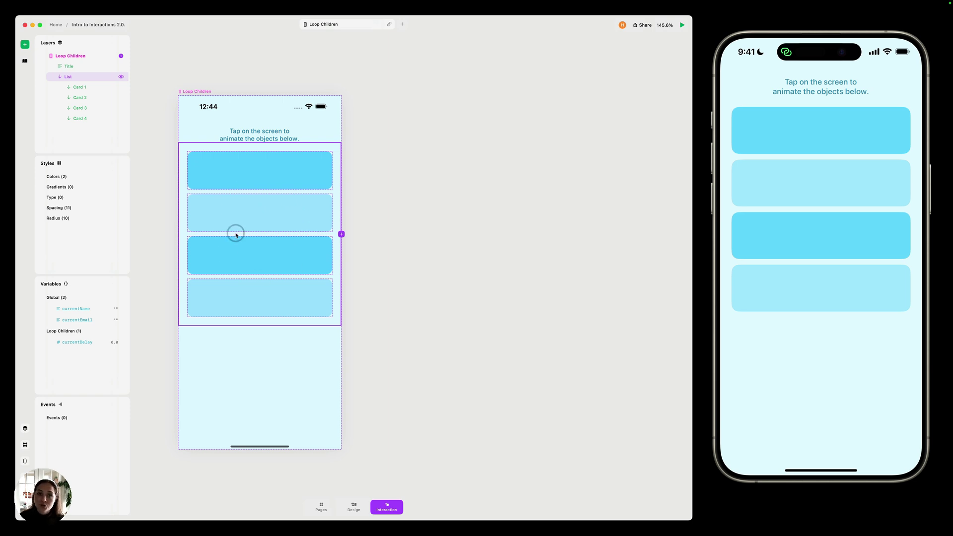
click(266, 361)
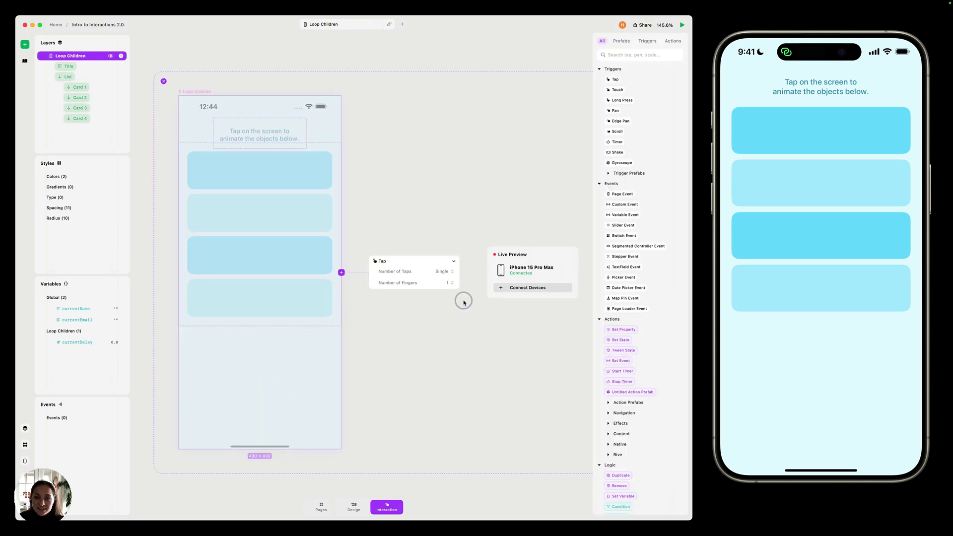
click(460, 272)
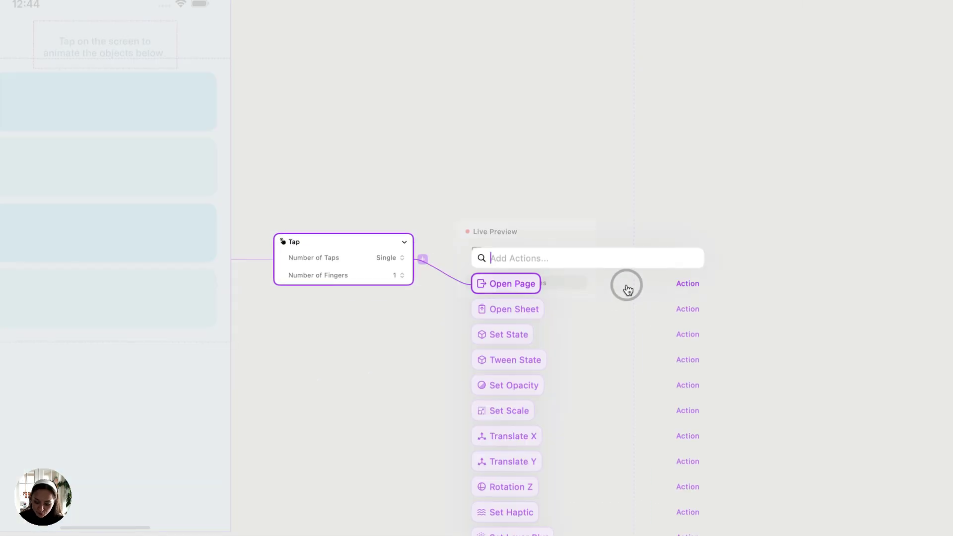
text(loo)
key(Down)
key(Down)
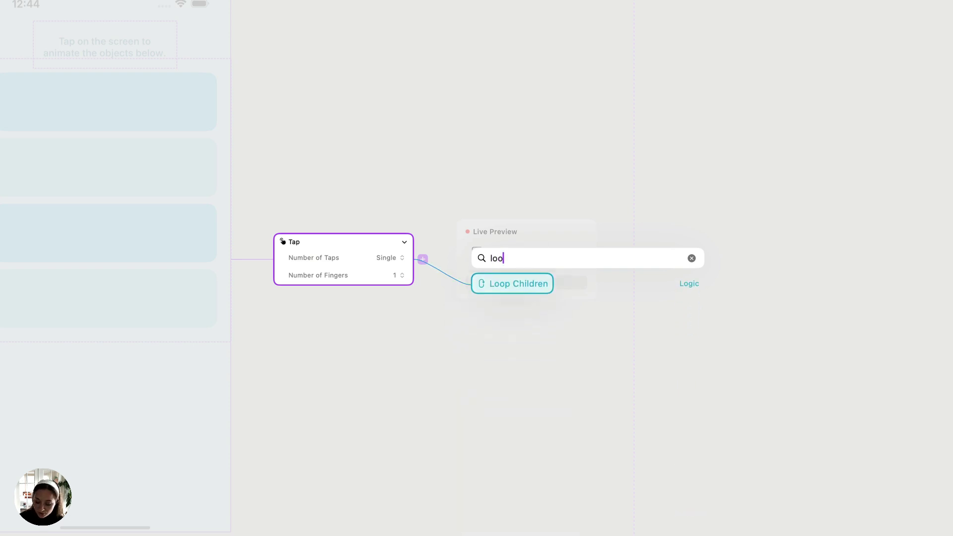
key(Return)
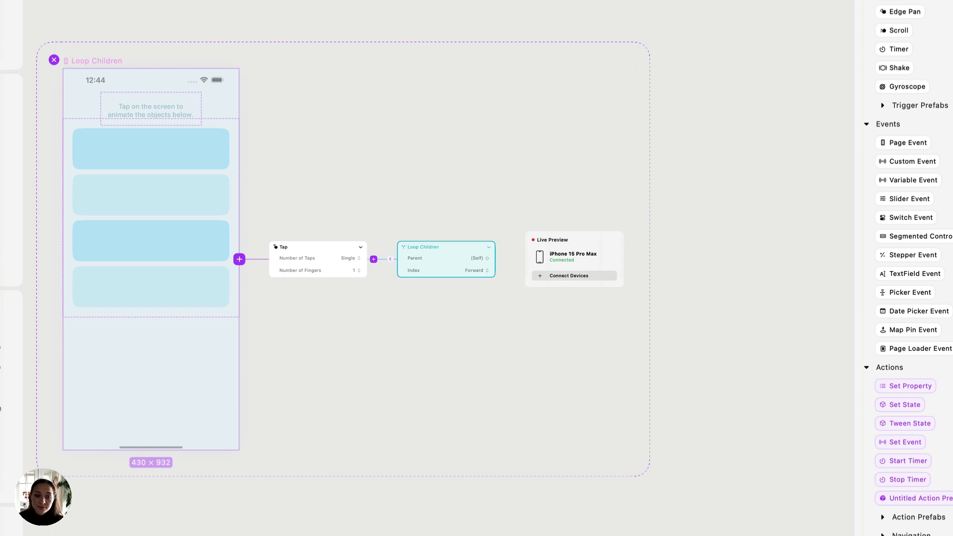
Set the Loop Children Parent to List, keeping the Index order on Forward.
click(482, 249)
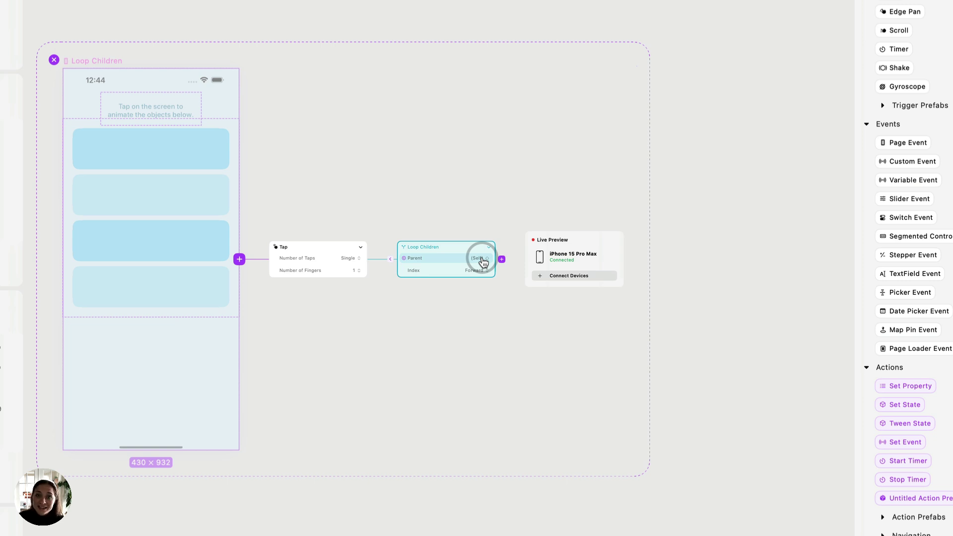
click(480, 258)
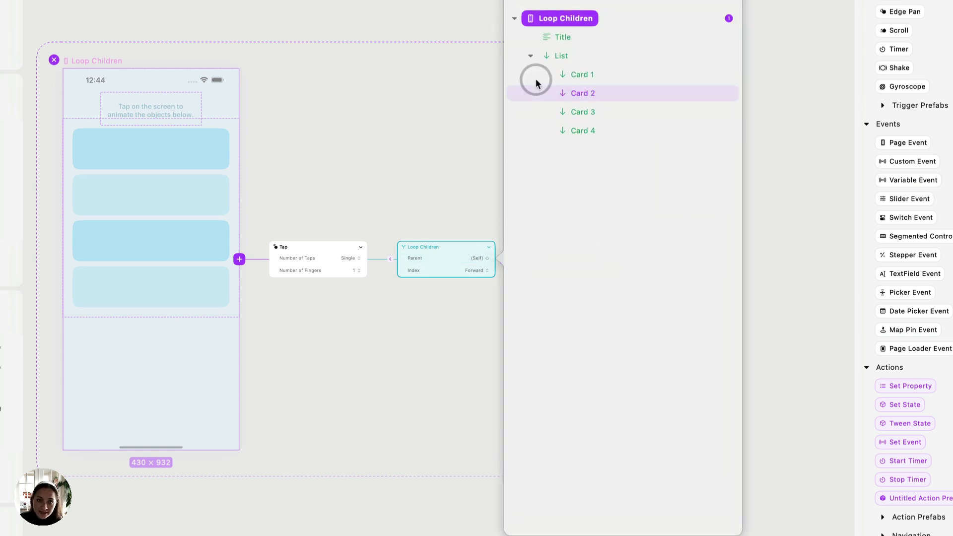
click(566, 55)
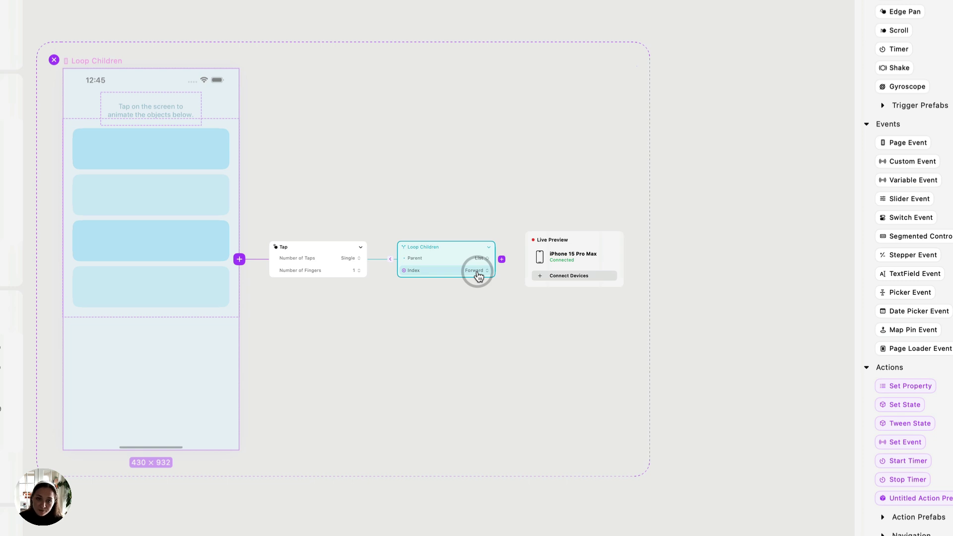
click(478, 275)
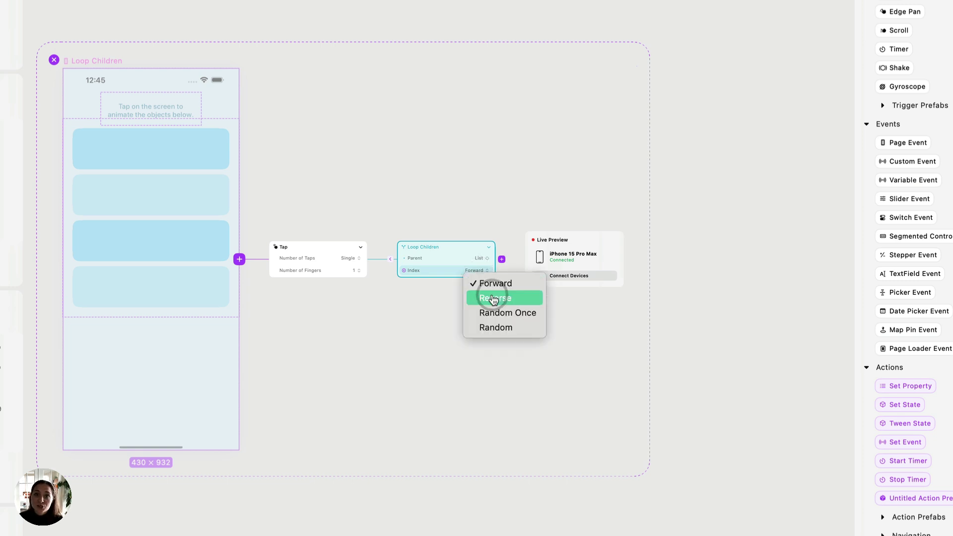
click(446, 268)
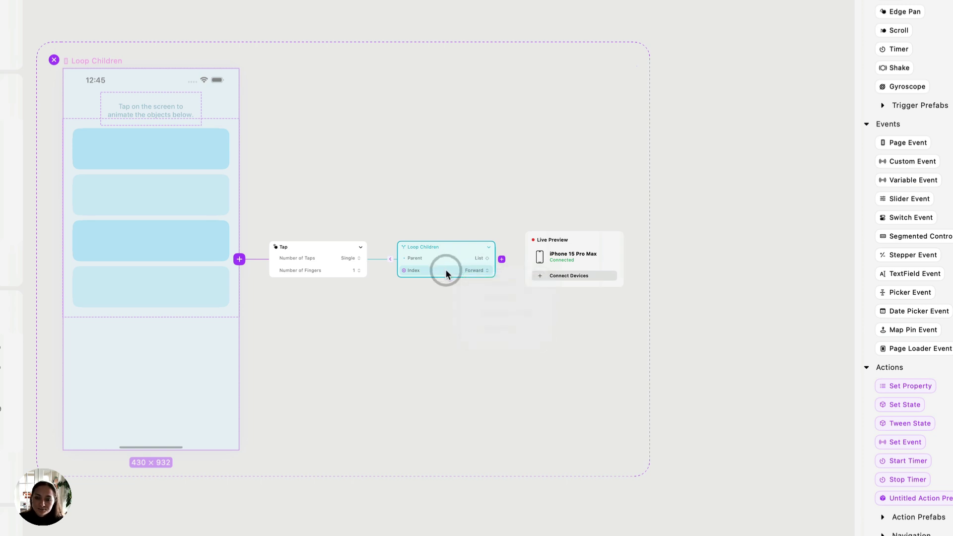
Add a Set Property action after the loop, targeting LoopChildren.child with Scale as property.
click(502, 259)
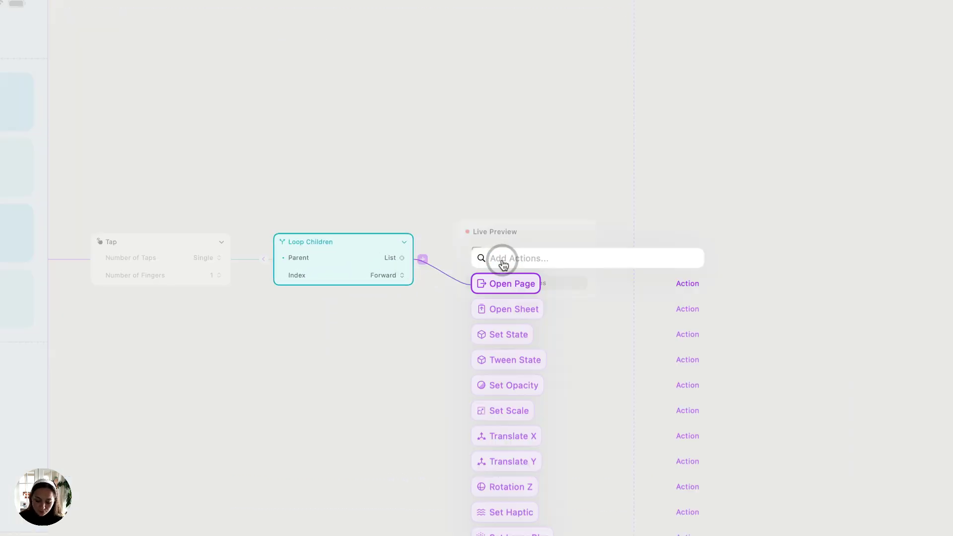
text(sc)
key(Return)
click(585, 246)
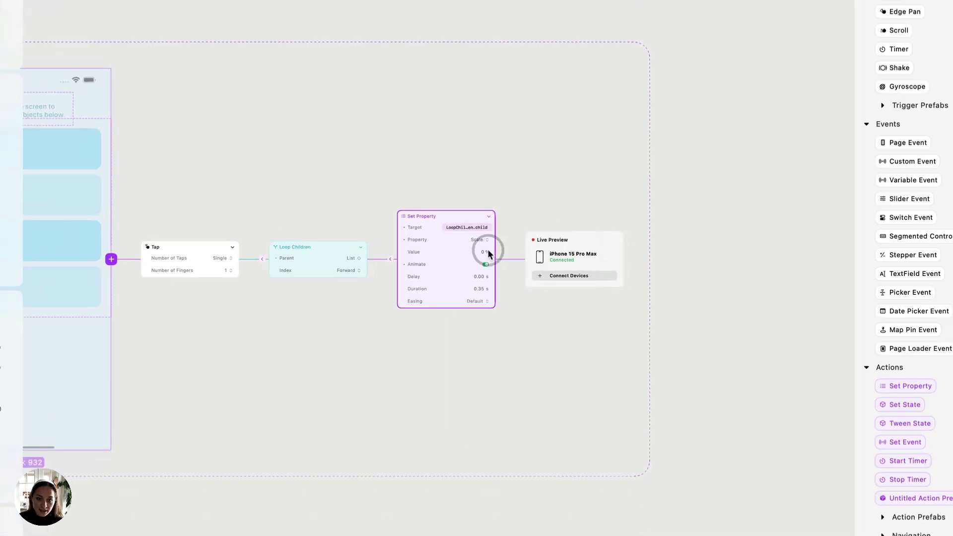
click(477, 240)
click(484, 249)
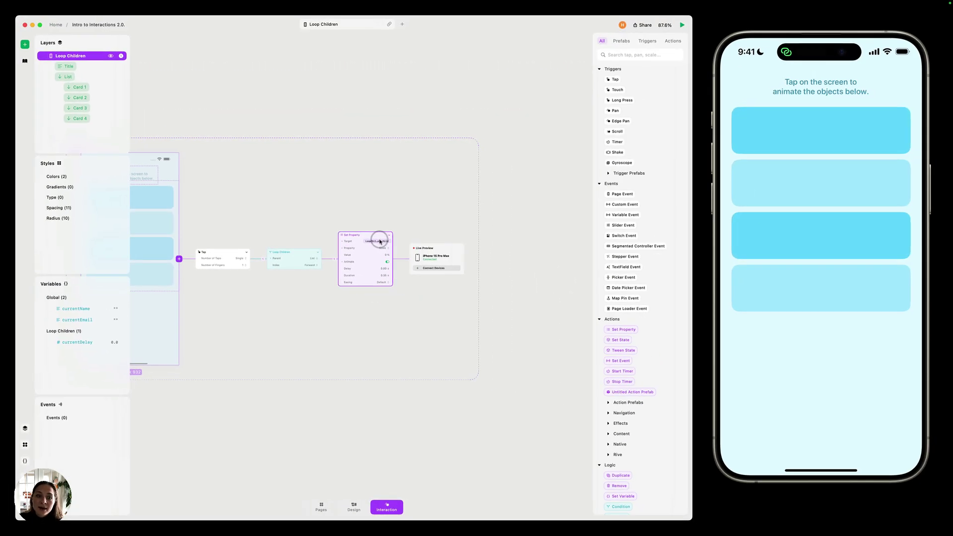
click(472, 229)
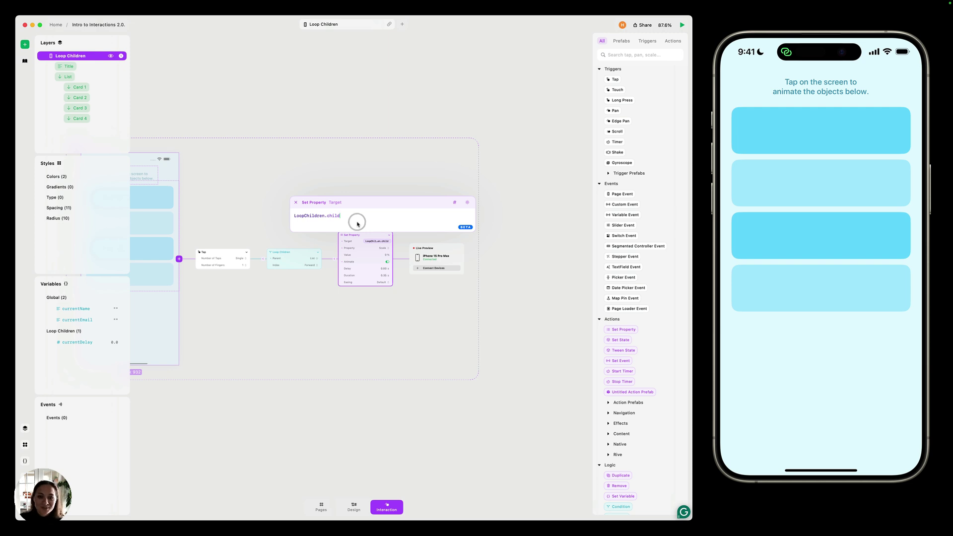
Change the Set Property scale value to 100.
click(296, 202)
click(386, 253)
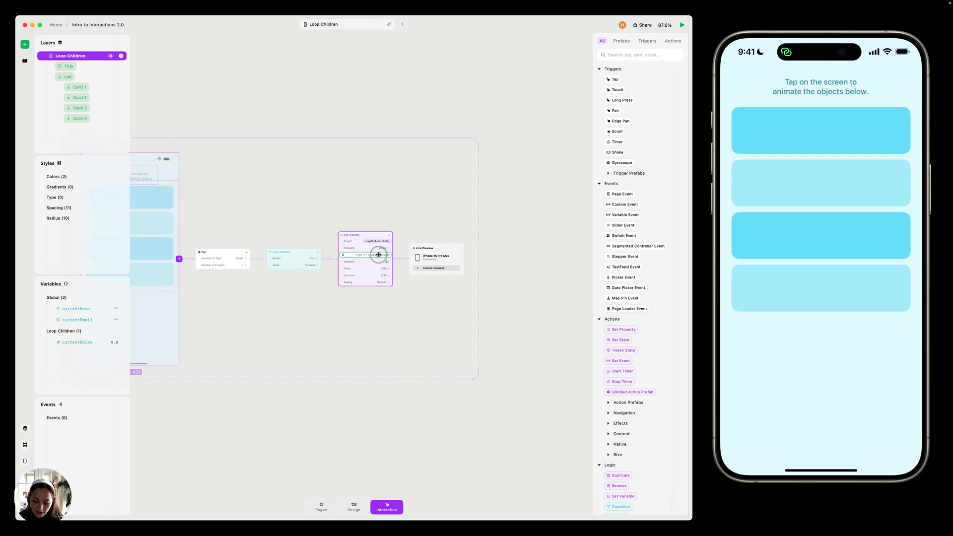
key(BackSpace)
text(100)
key(Return)
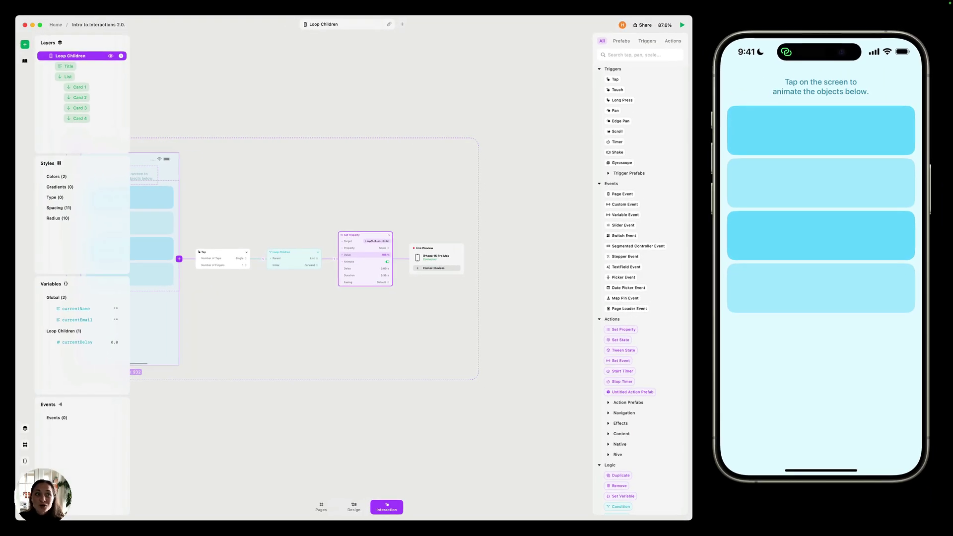
click(354, 508)
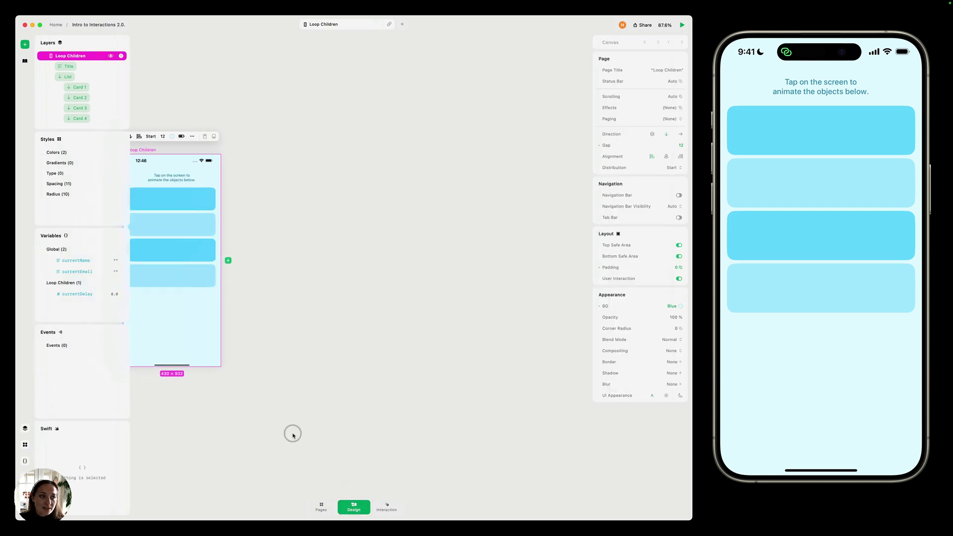
click(82, 120)
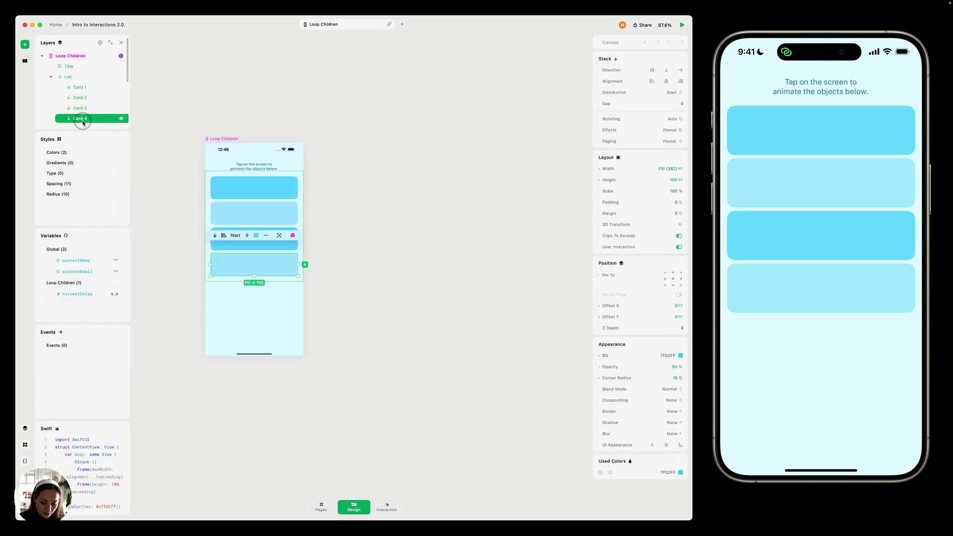
key(super+d)
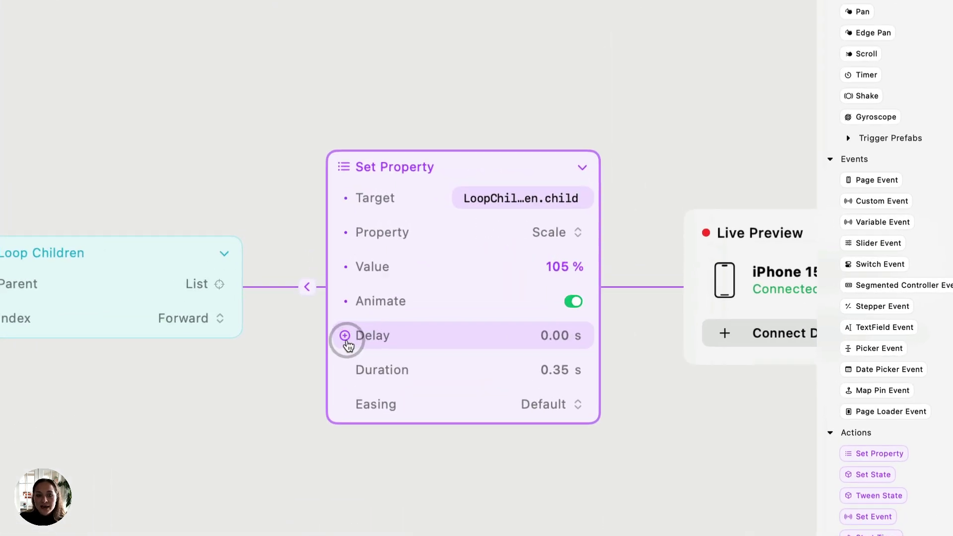
Set the Set Property delay to the custom expression LoopChildren.index * 0.1.
click(346, 337)
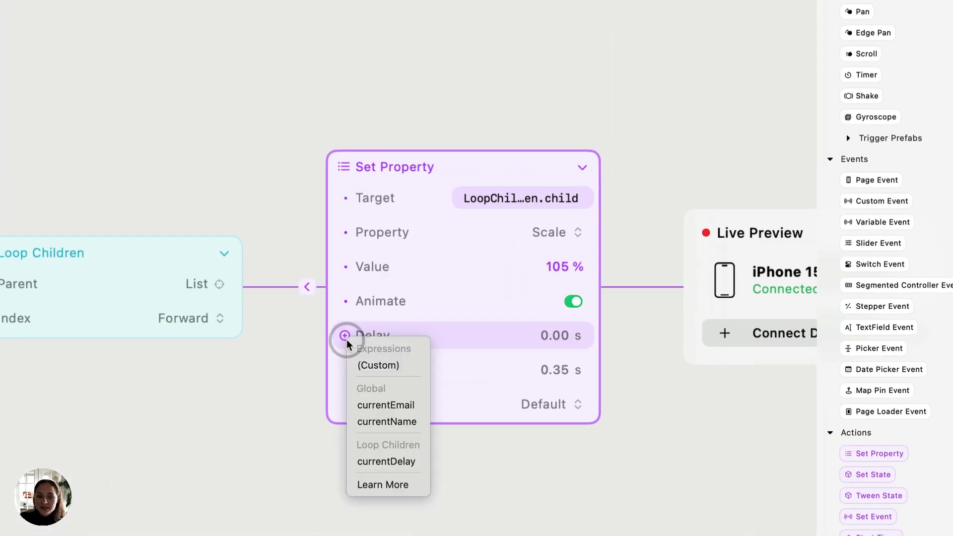
click(379, 368)
click(399, 276)
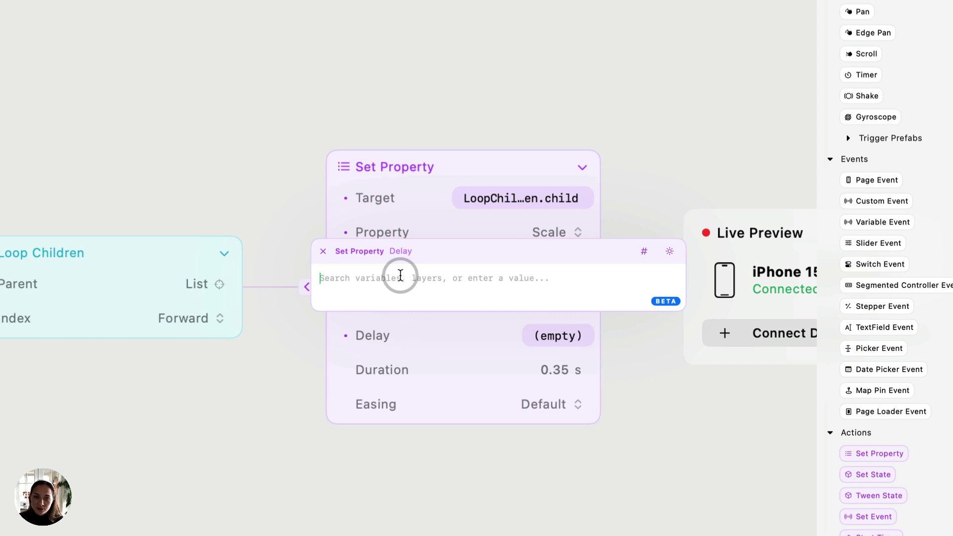
text(index)
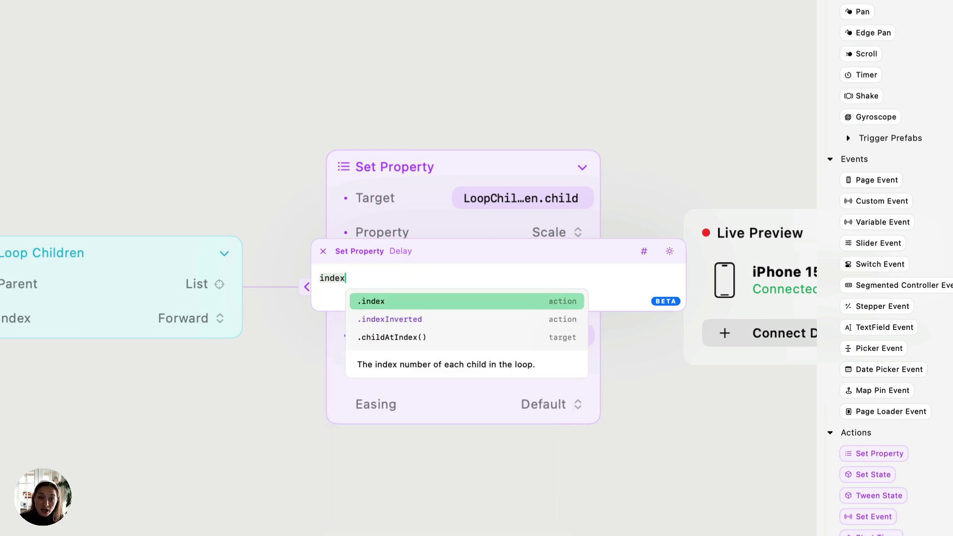
key(Return)
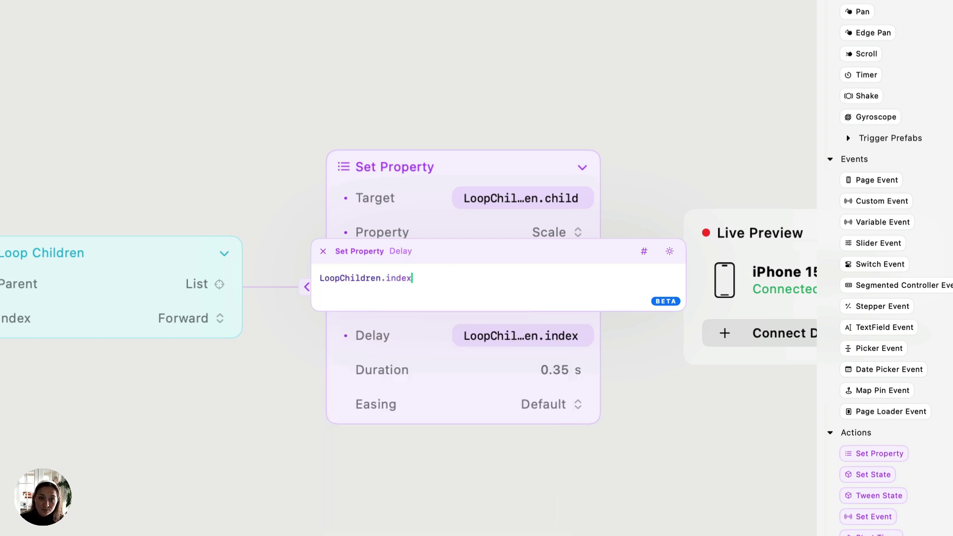
click(409, 275)
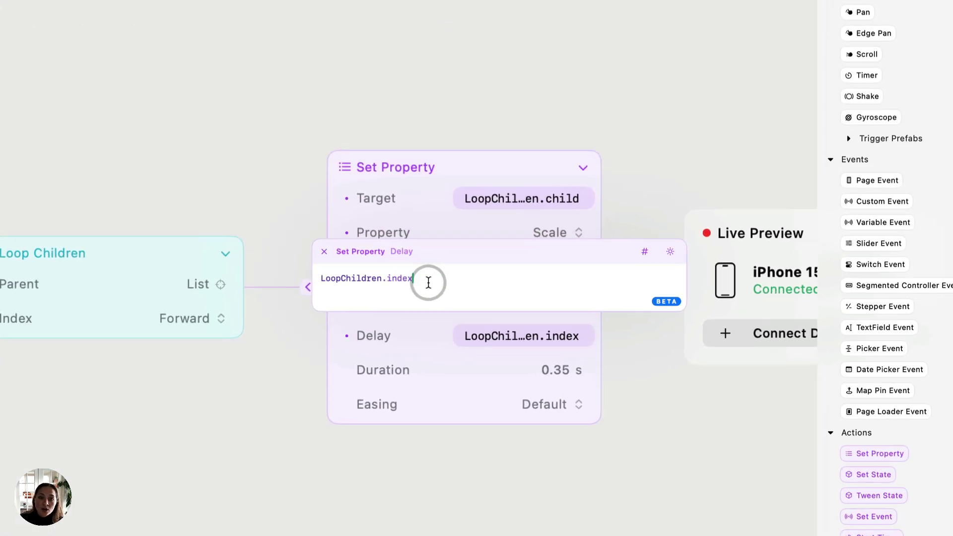
text(* )
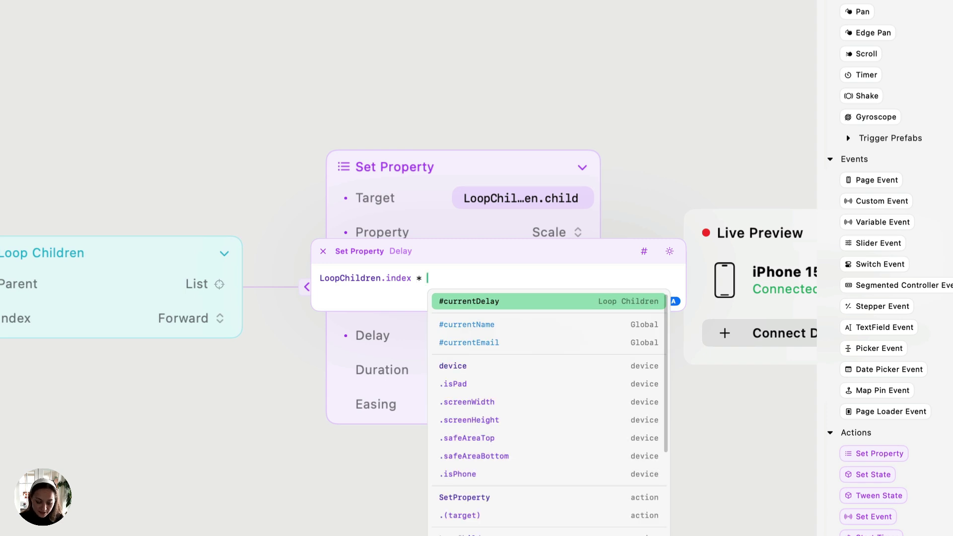
text(0.1)
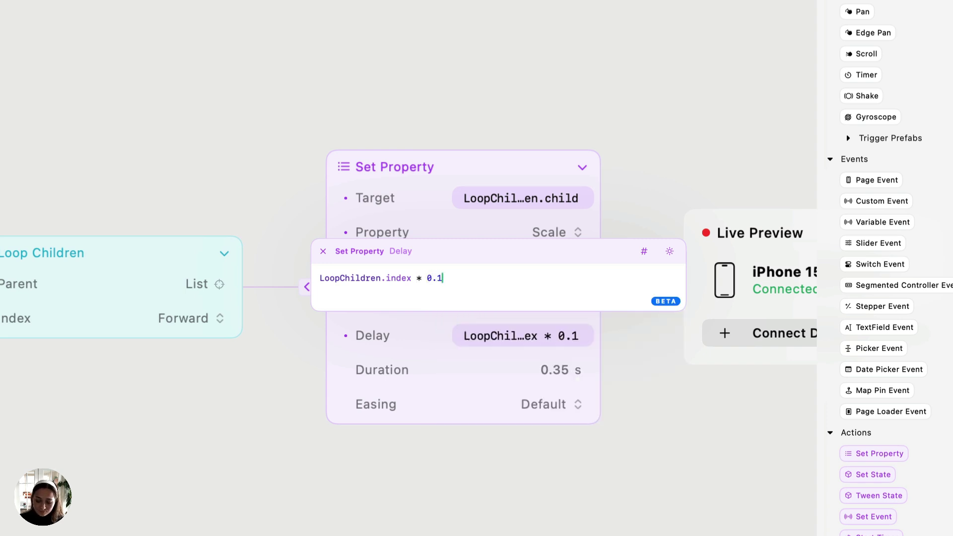
key(Escape)
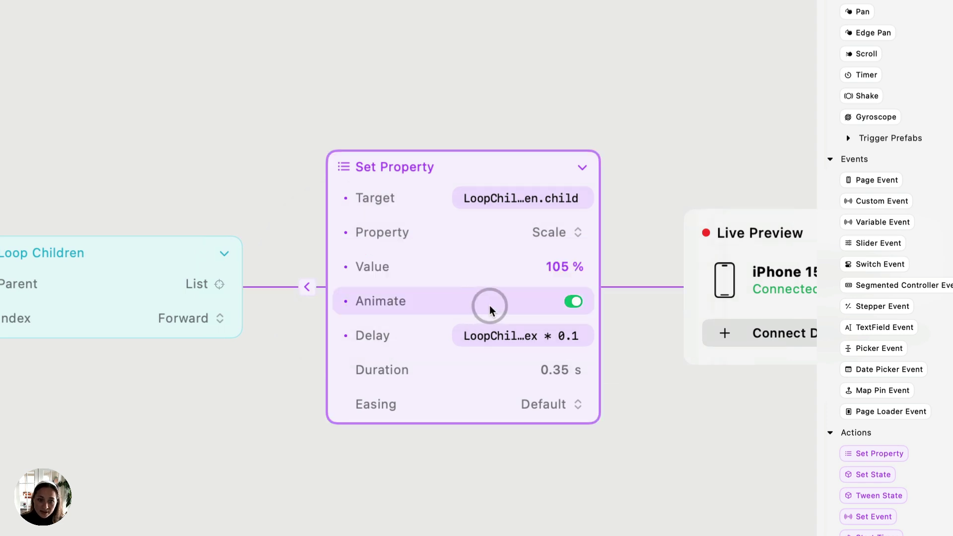